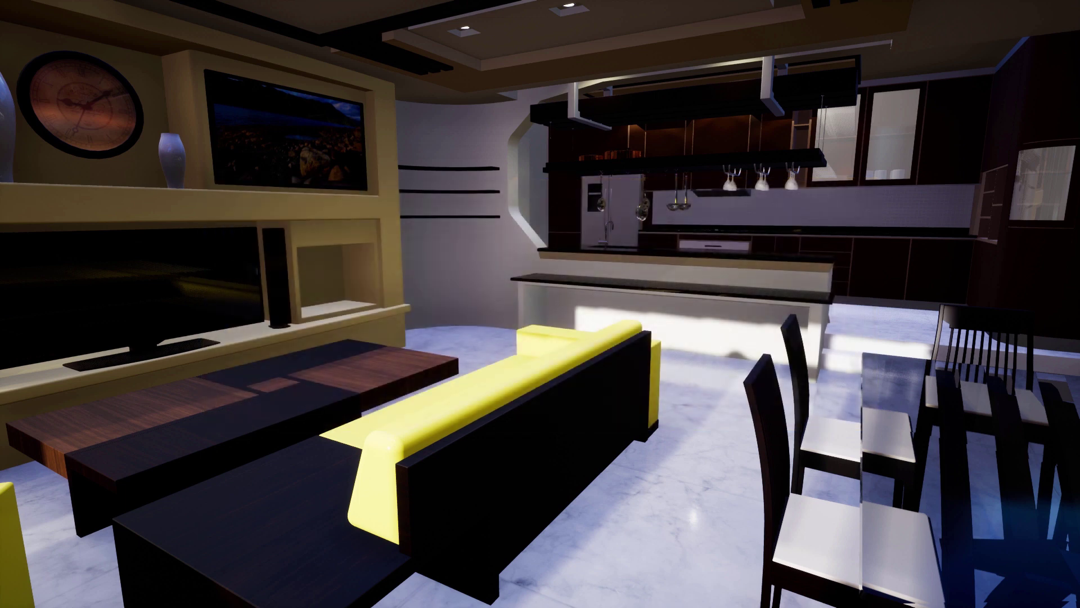
Activate the Measurement tool and measure the width of the lower countertop's end, from its inner corner to its outer corner.
middle_click(540, 304)
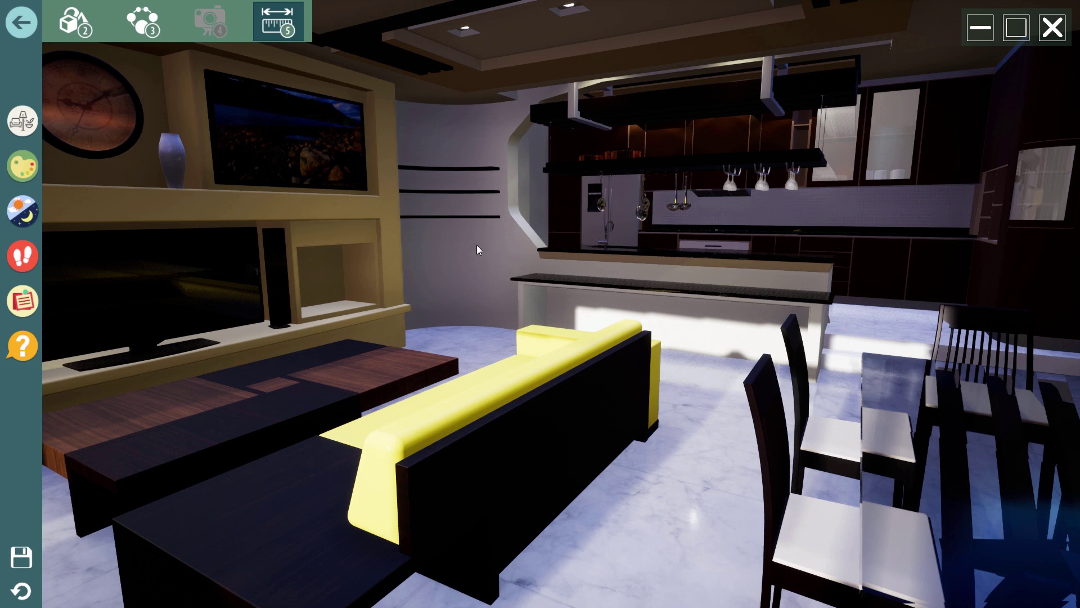
middle_click(485, 258)
key(5)
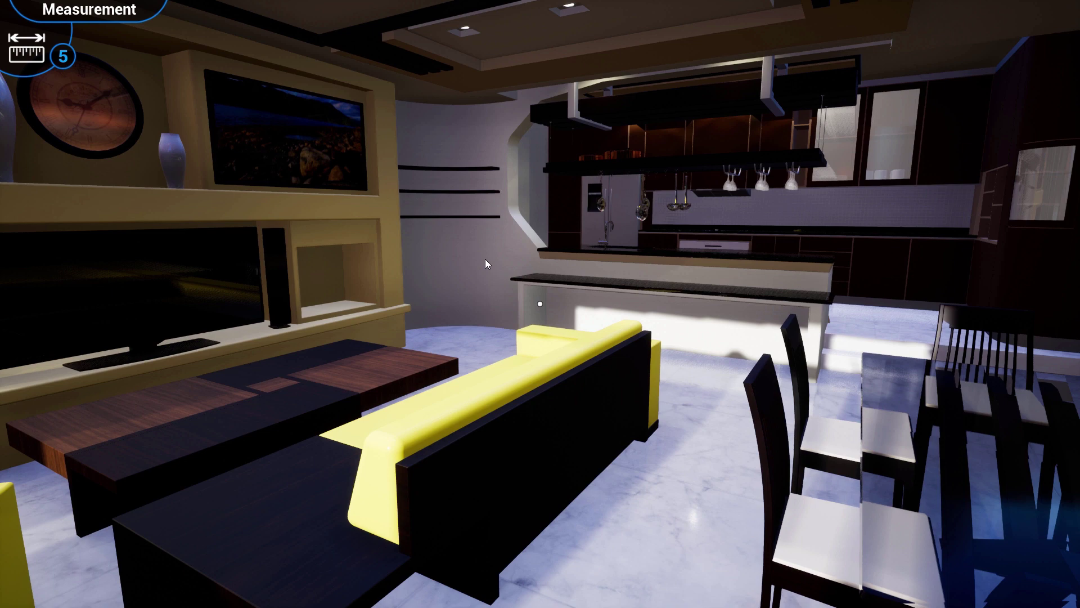
click(485, 259)
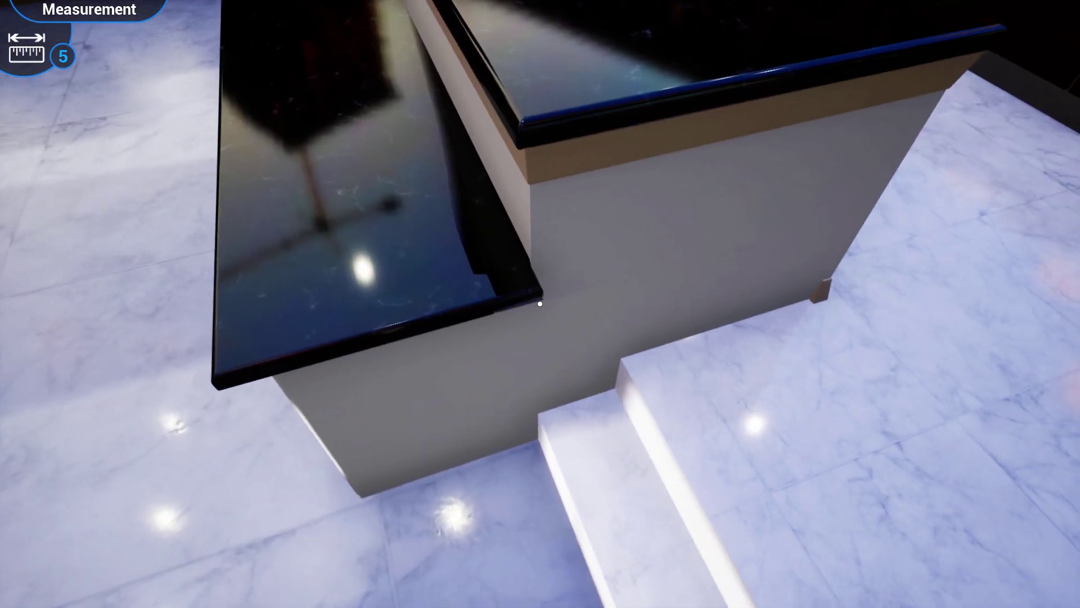
click(540, 304)
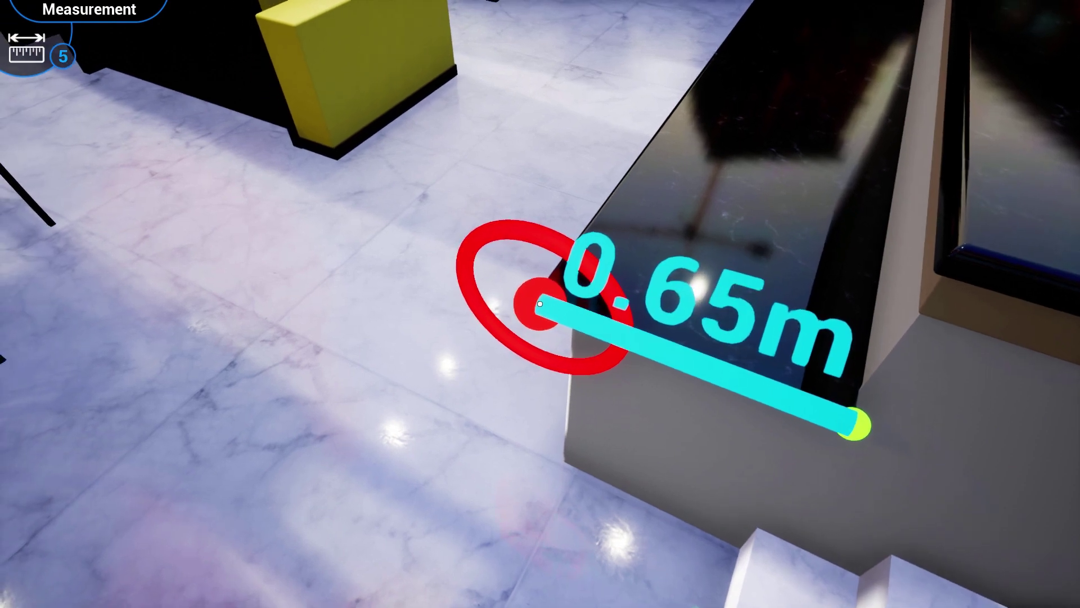
click(540, 304)
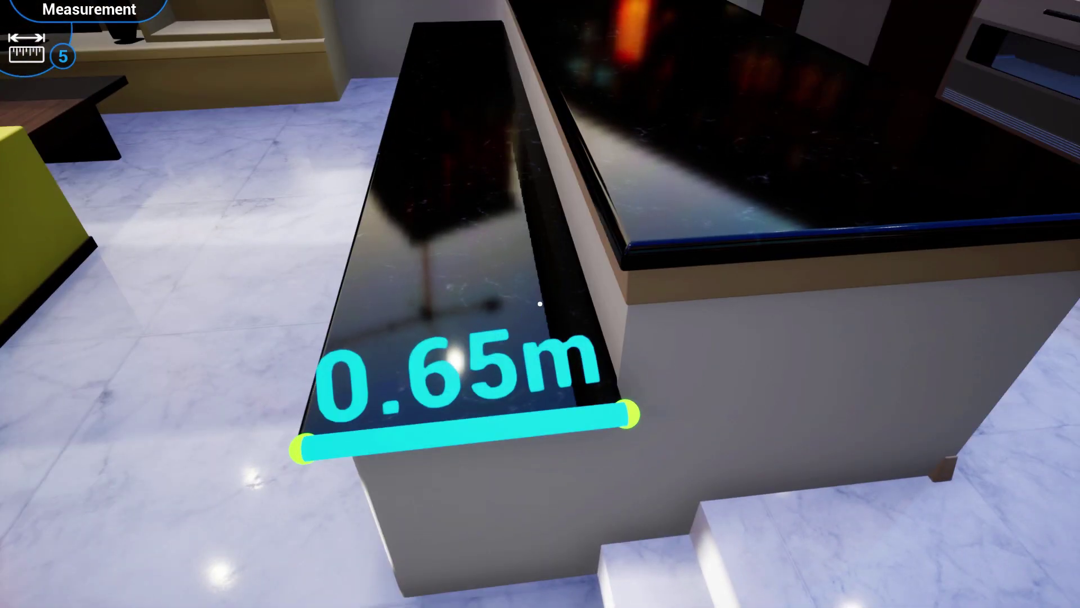
key(d)
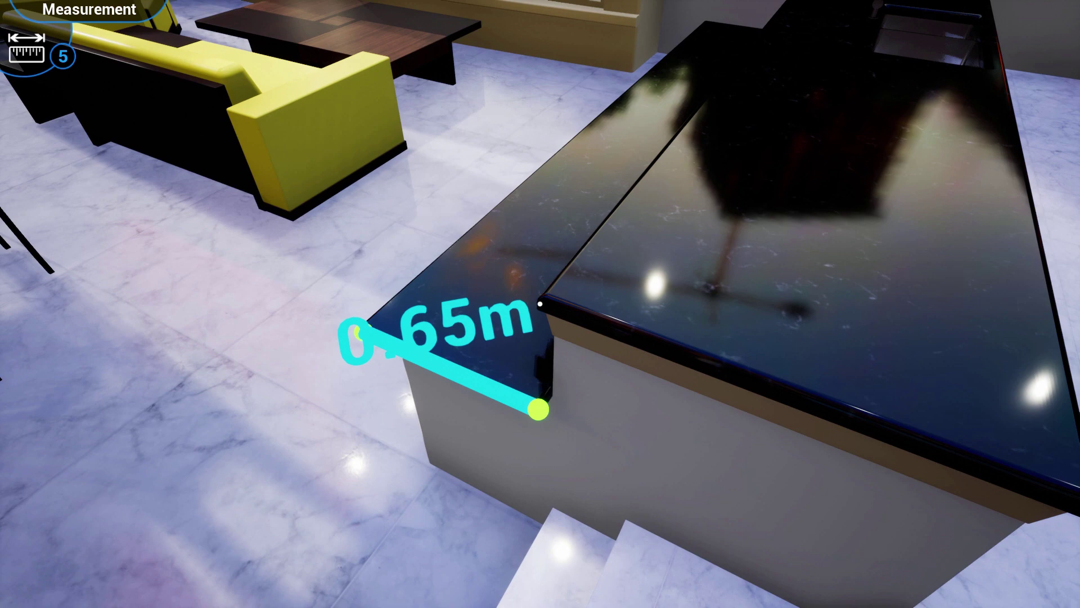
Measure the width of the upper countertop along its end edge, from corner to corner.
click(540, 303)
key(s)
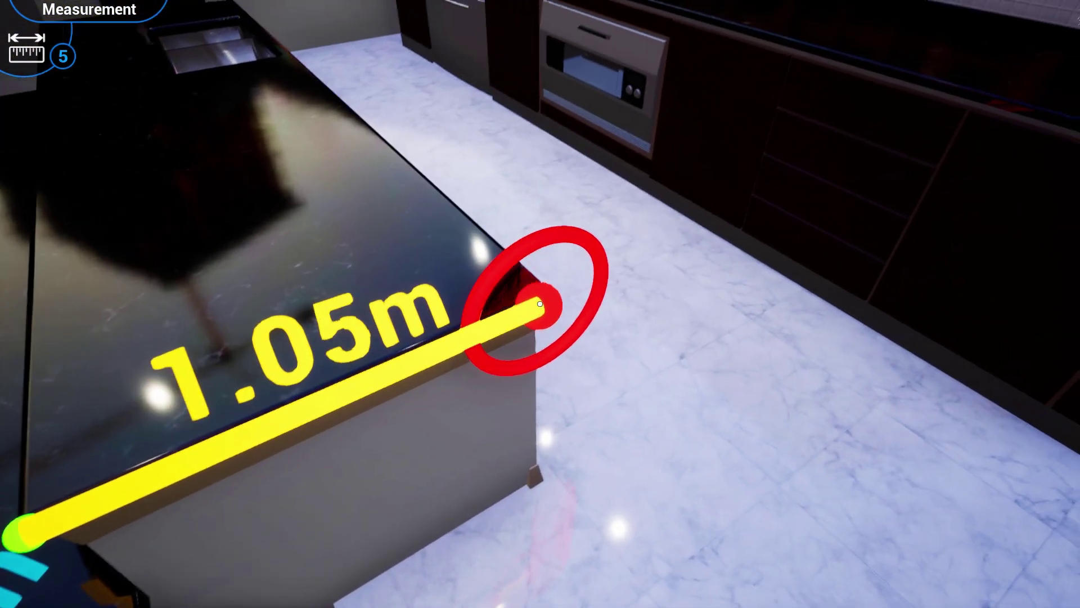
click(540, 304)
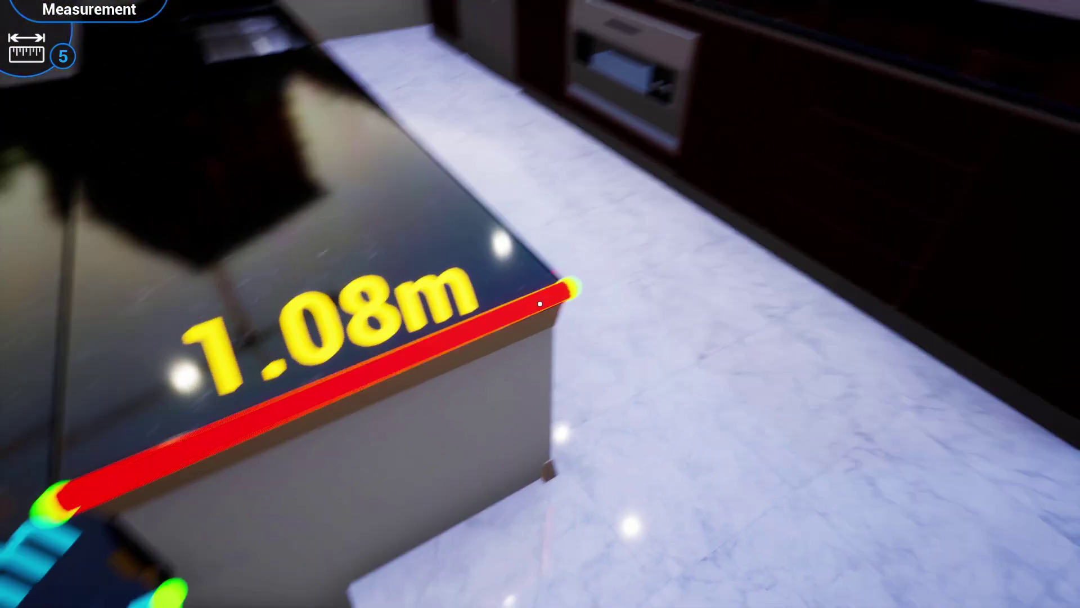
key(d)
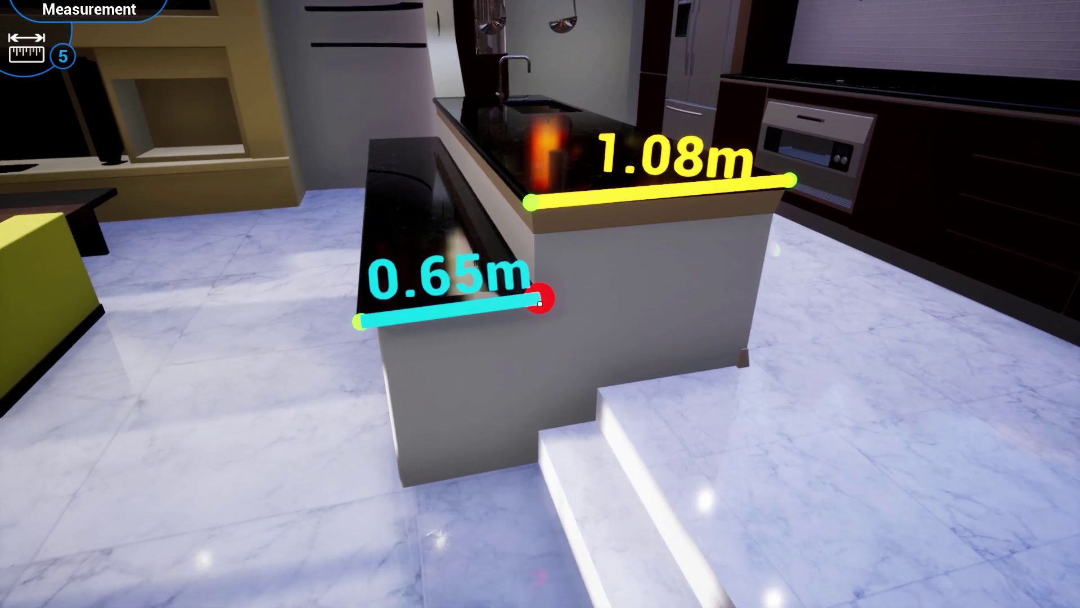
Move the inner endpoint of the lower countertop's measurement to the floor below its outer corner to measure the counter's height.
click(540, 304)
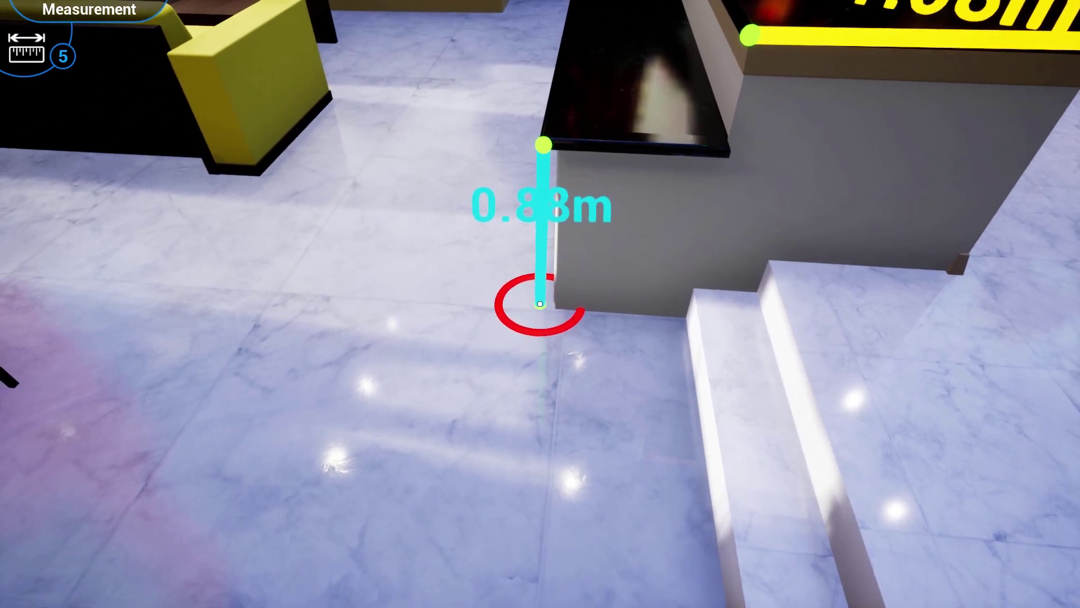
click(540, 304)
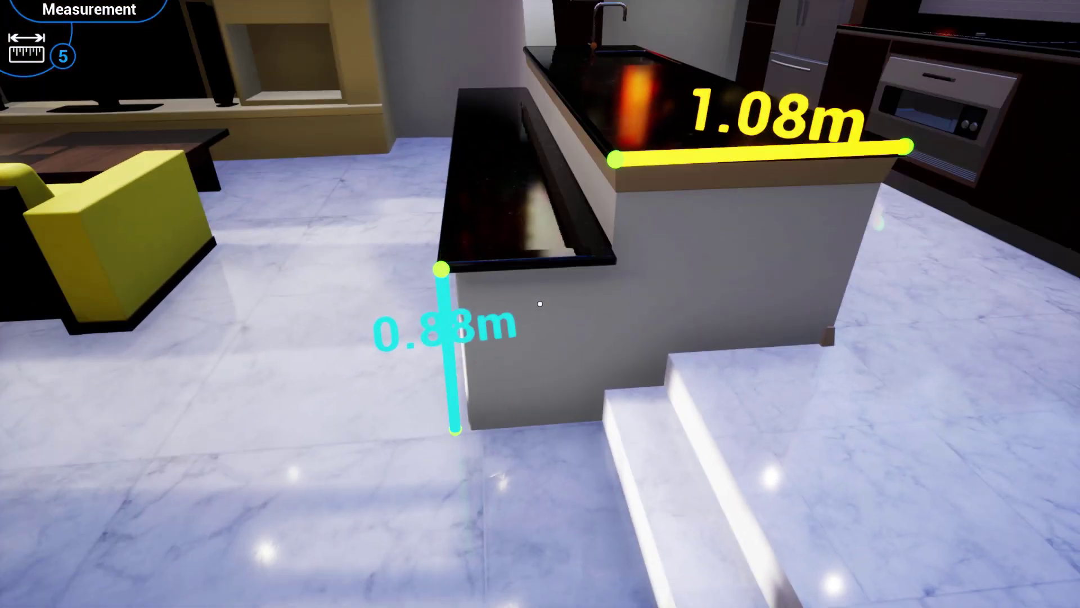
key(s)
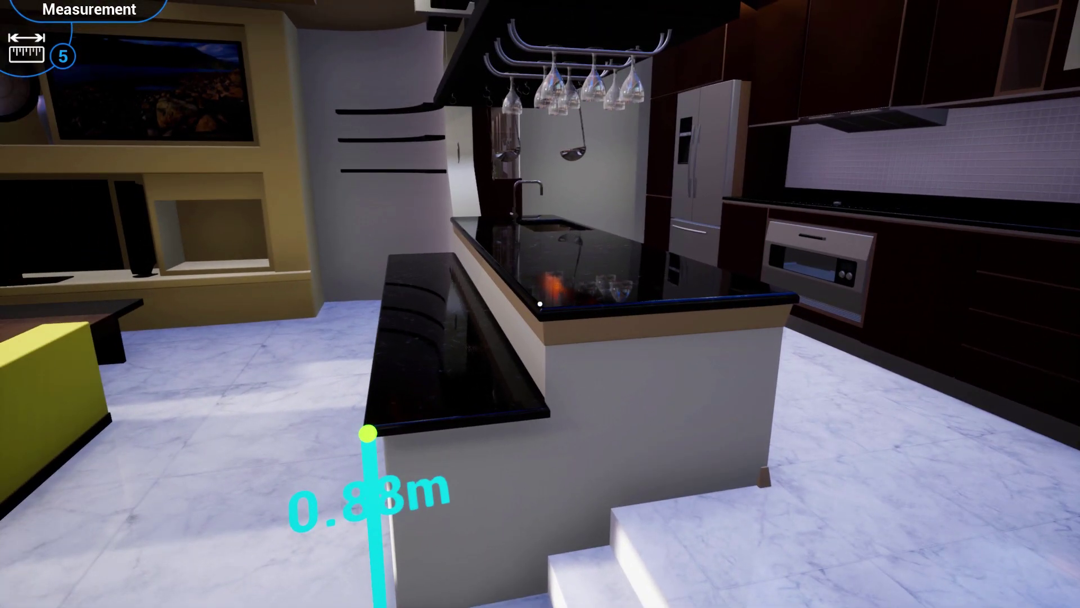
Measure the lowest wall shelf's height above the floor and start a measurement at the end of the middle shelf.
key(w)
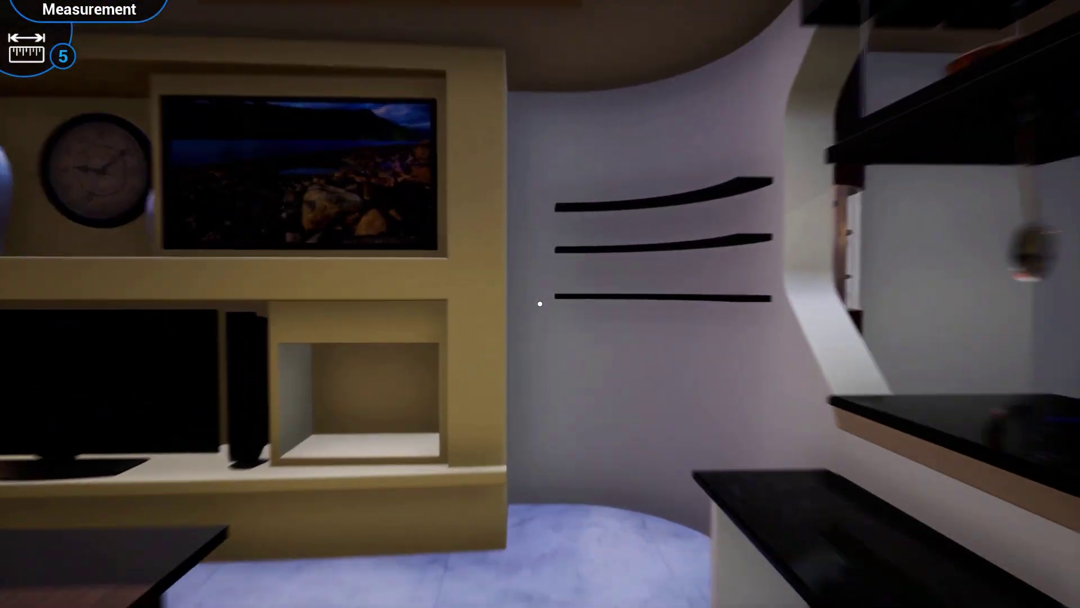
click(540, 304)
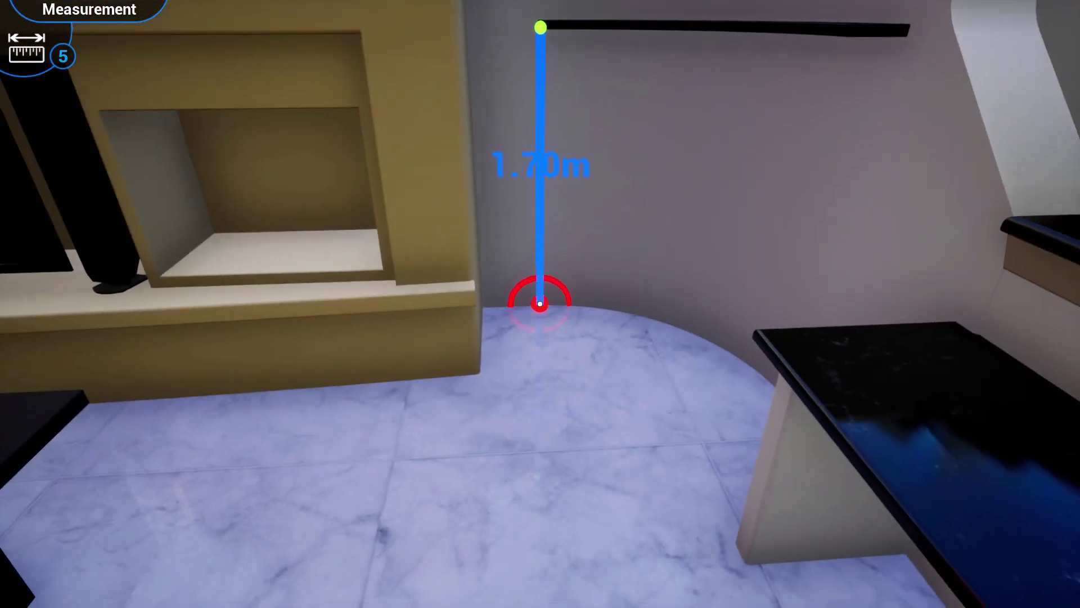
click(539, 304)
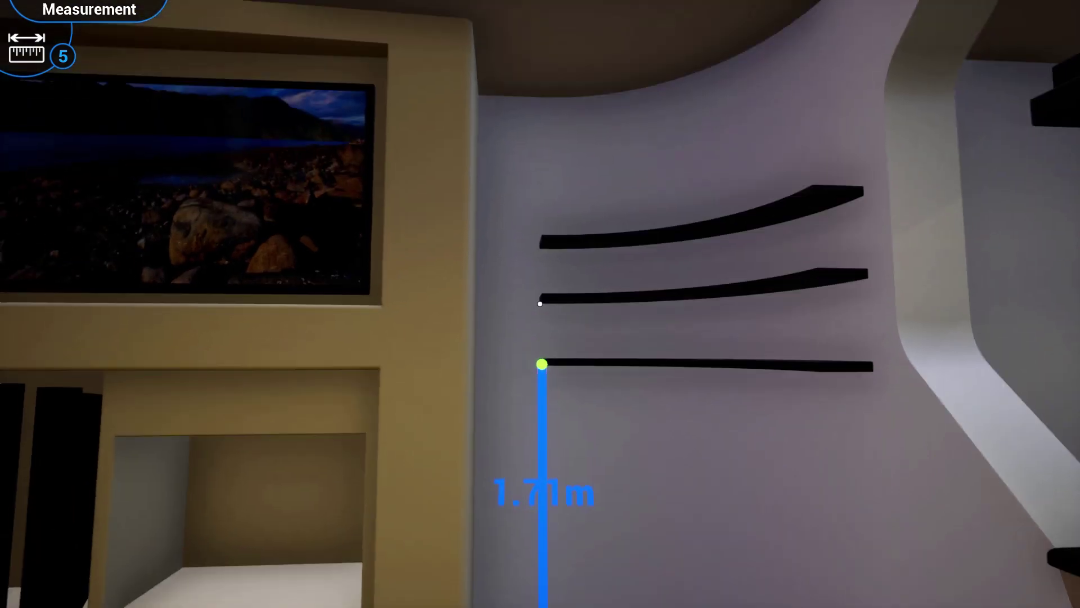
click(539, 303)
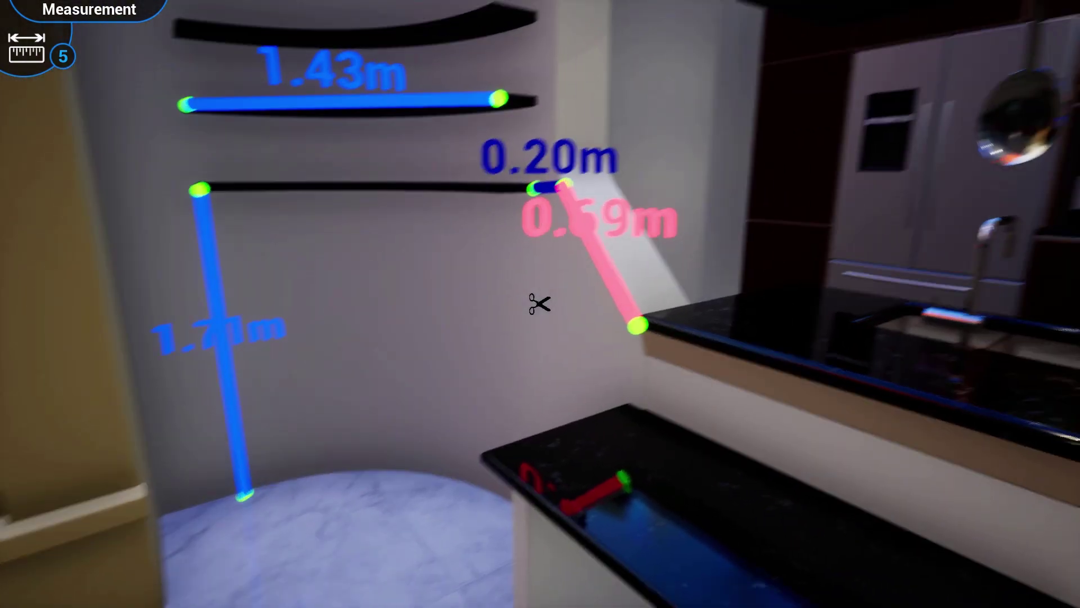
Delete the measurements around the curved wall shelves.
ctrl+click(540, 304)
click(539, 303)
click(539, 304)
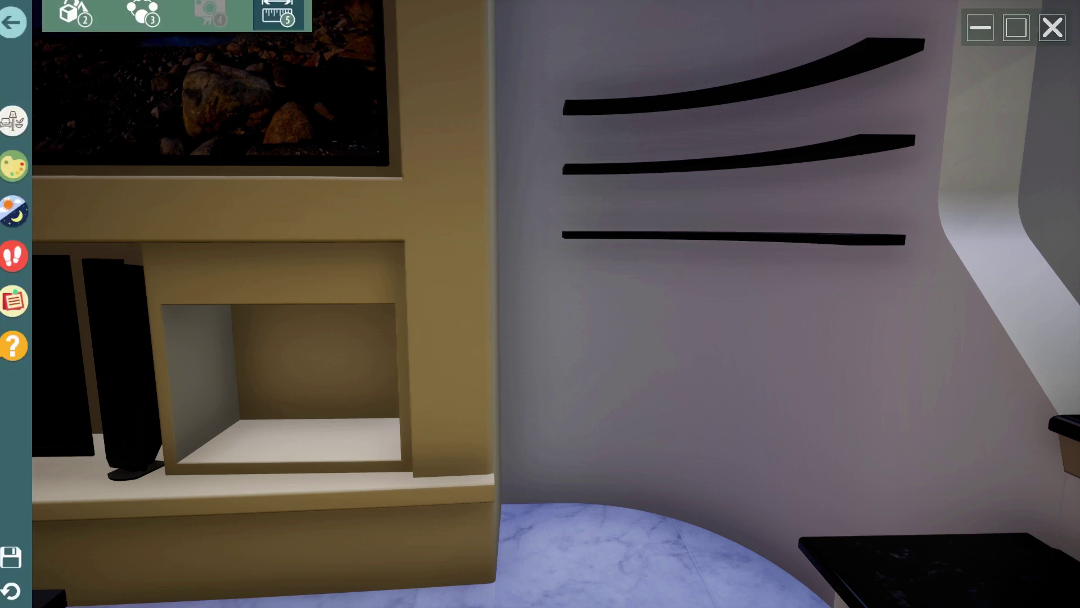
Create a new note from the current view of the wall shelves and open it for editing.
click(10, 310)
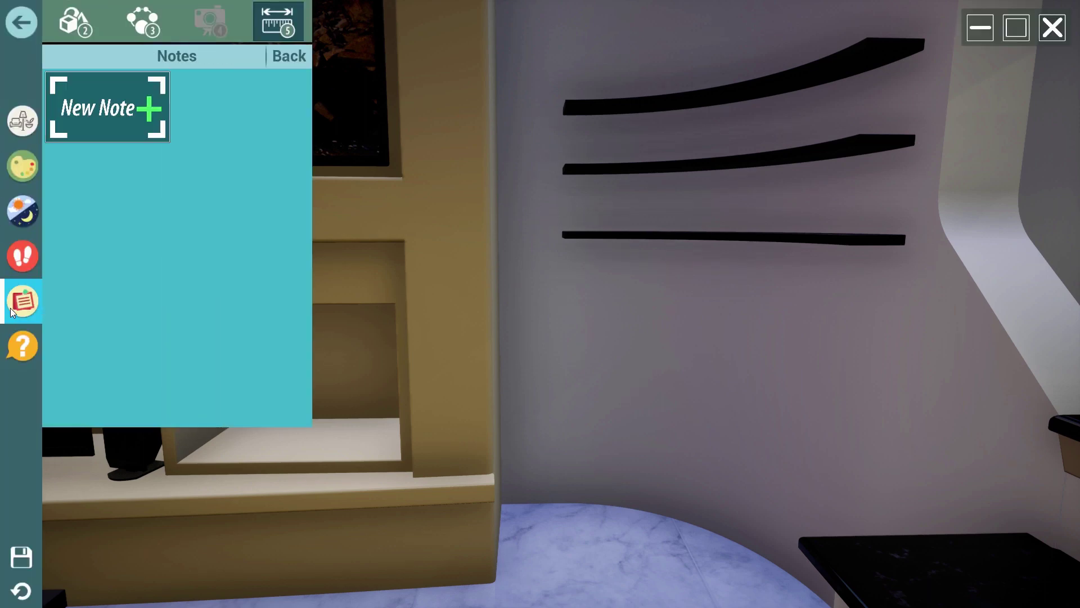
click(111, 113)
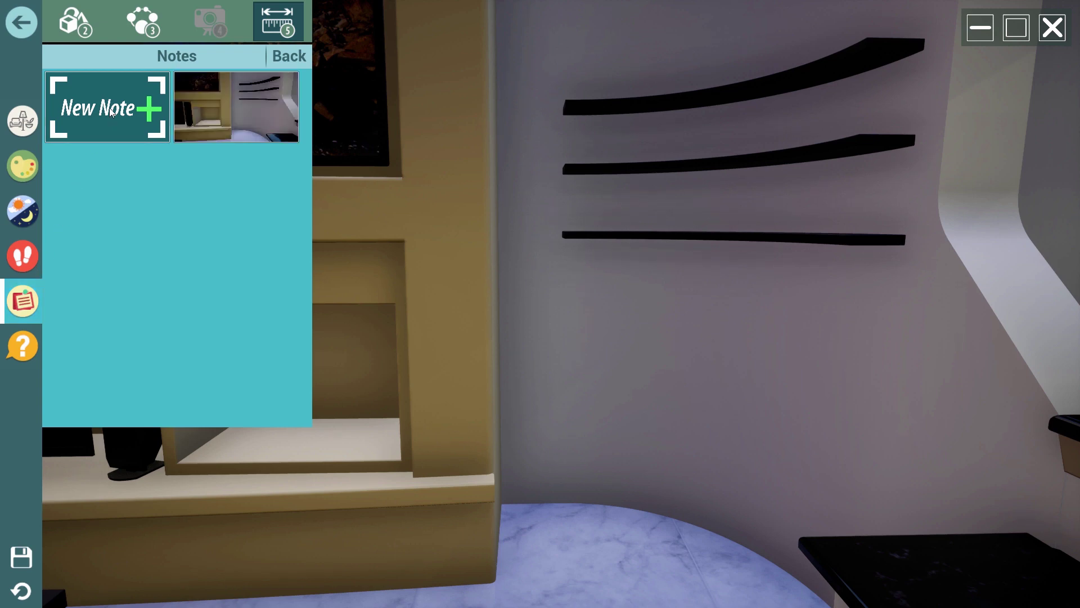
mouse_move(223, 102)
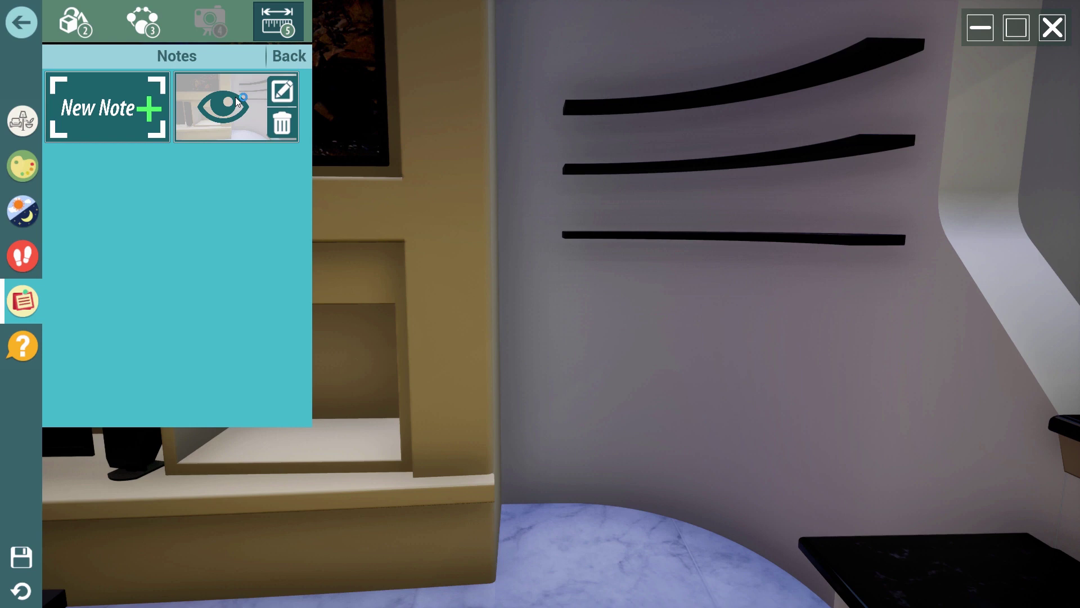
click(287, 94)
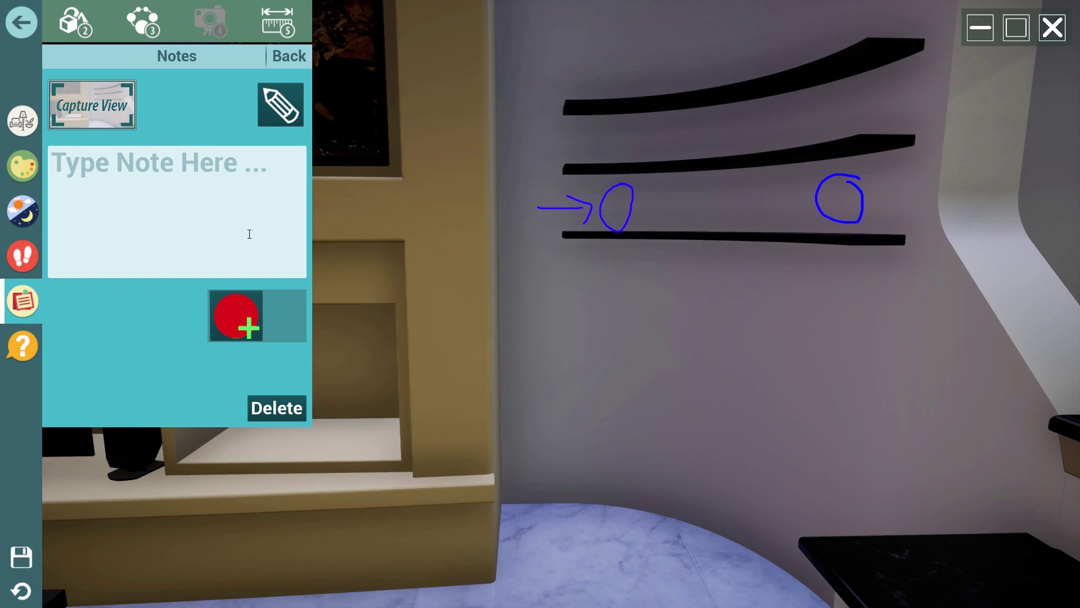
Write "Add decoration elements" in the shelf note, attach a voice recording, and return to the notes list.
click(145, 168)
text(Add d)
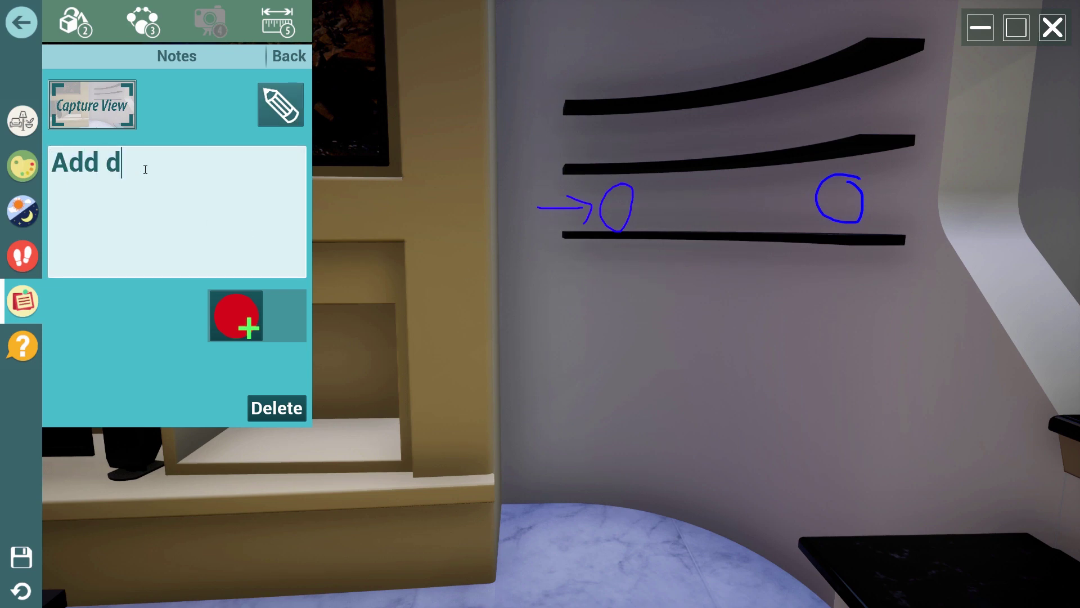
text(ecoration elements)
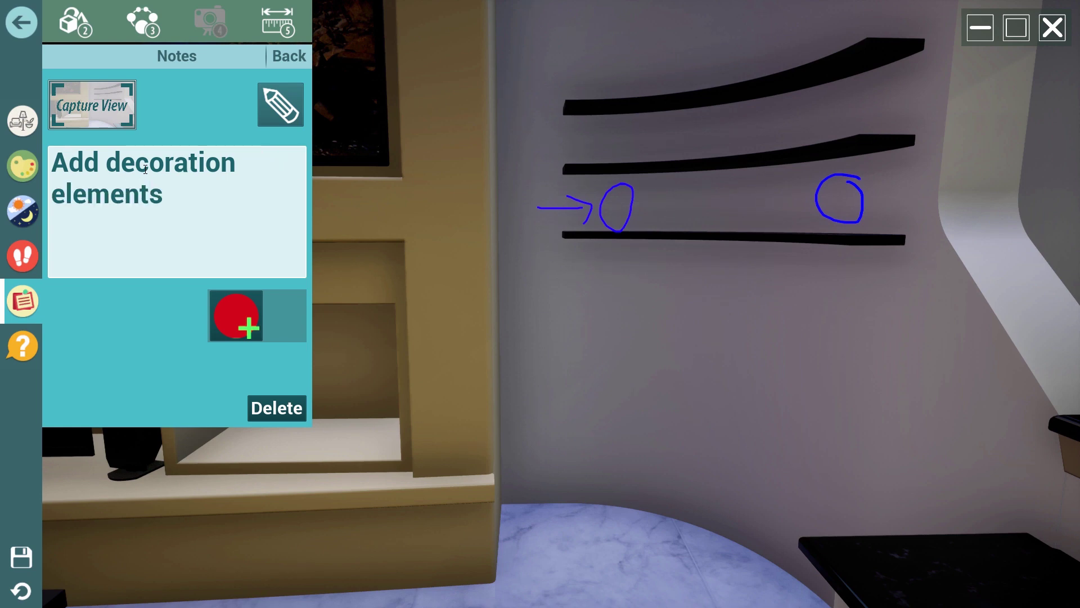
click(241, 328)
click(239, 324)
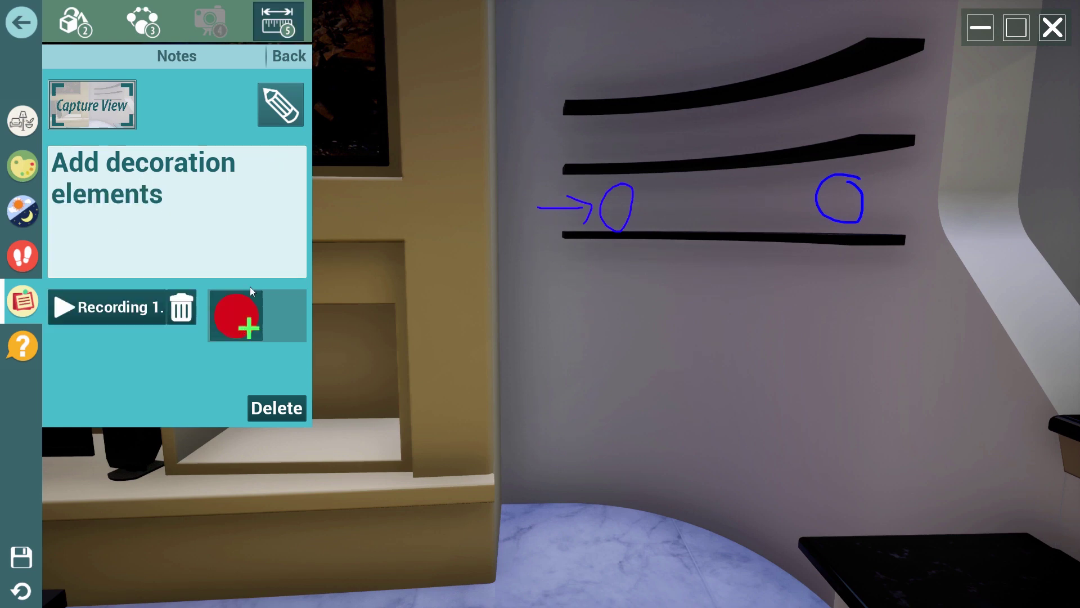
click(299, 58)
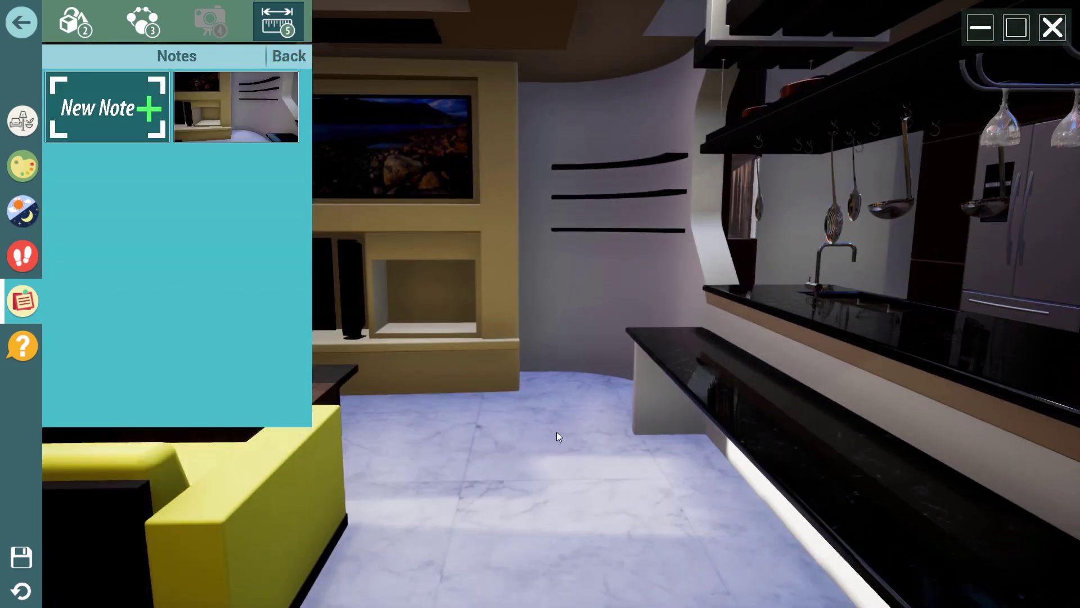
From elsewhere in the room, recall the shelf note's saved view, open the note, and play its voice recording.
click(556, 431)
key(w)
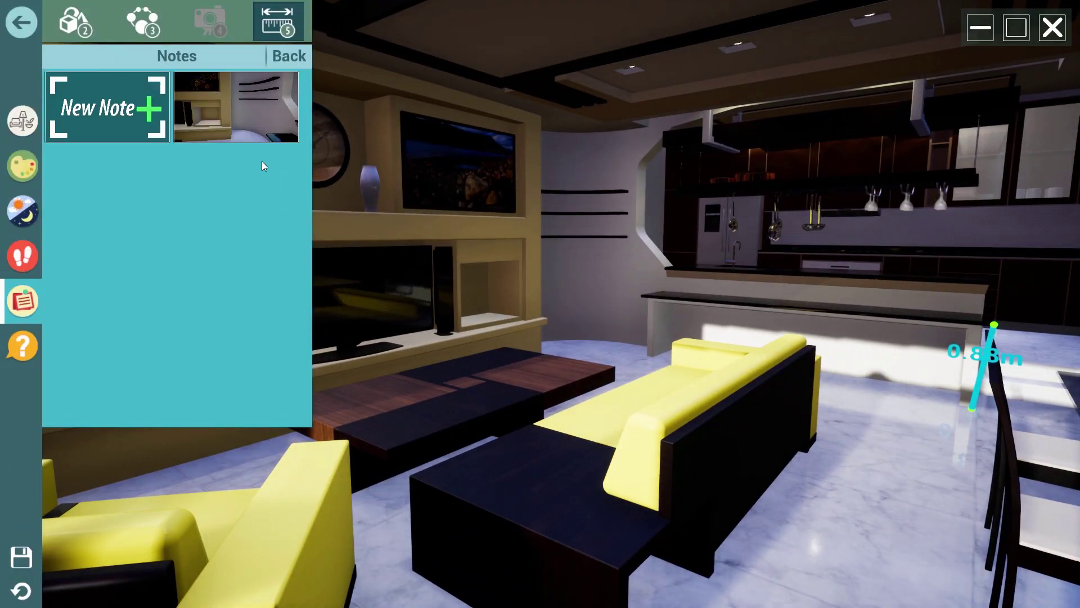
click(228, 118)
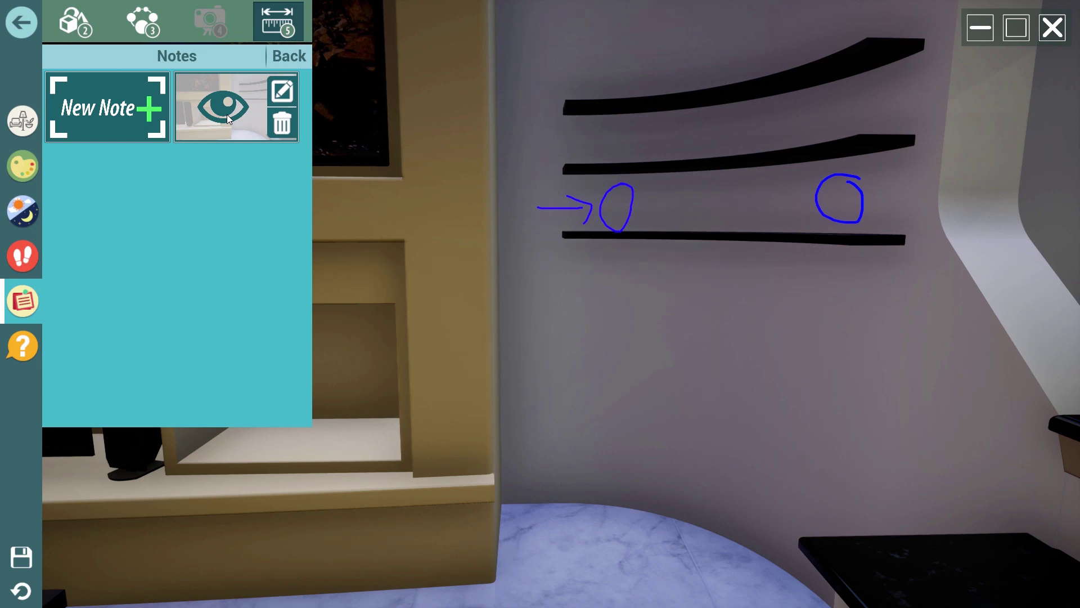
click(280, 93)
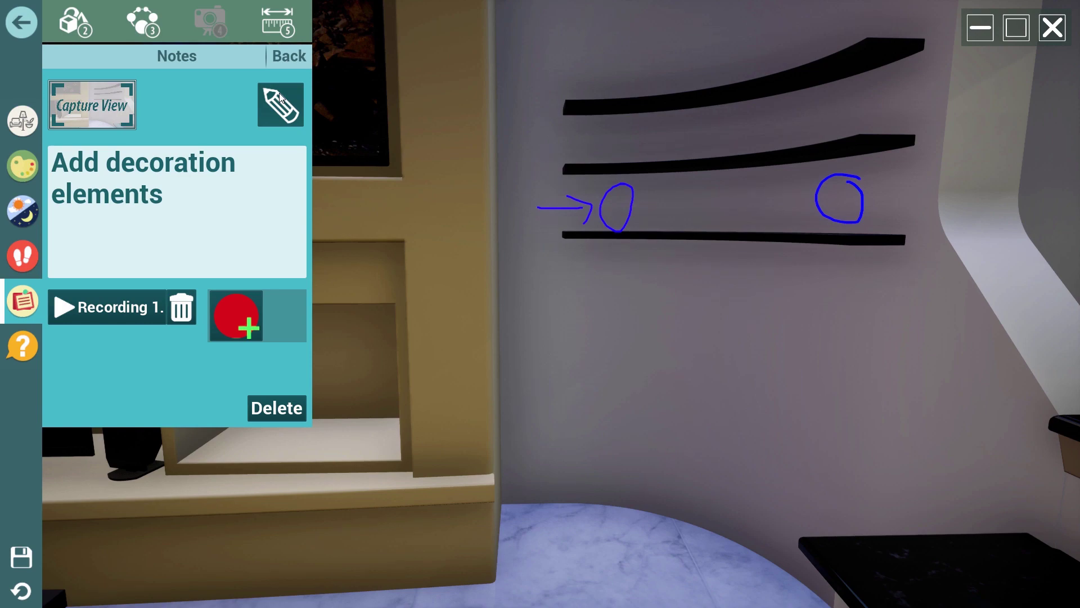
click(64, 307)
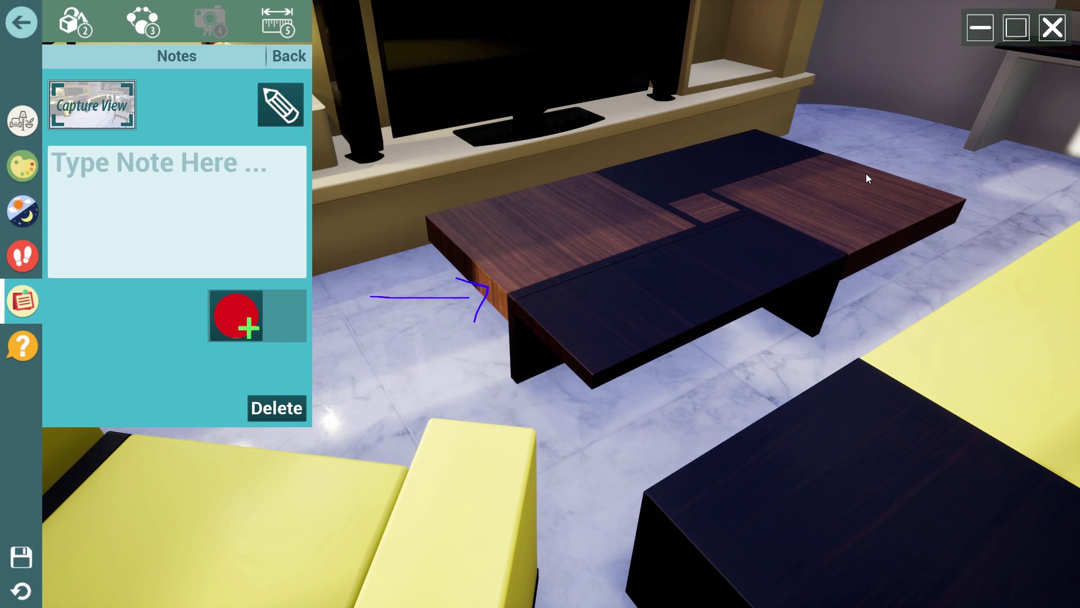
Draw a freehand loop around the coffee table's top and a cross over its centre in the new note.
drag(932, 196, 756, 148)
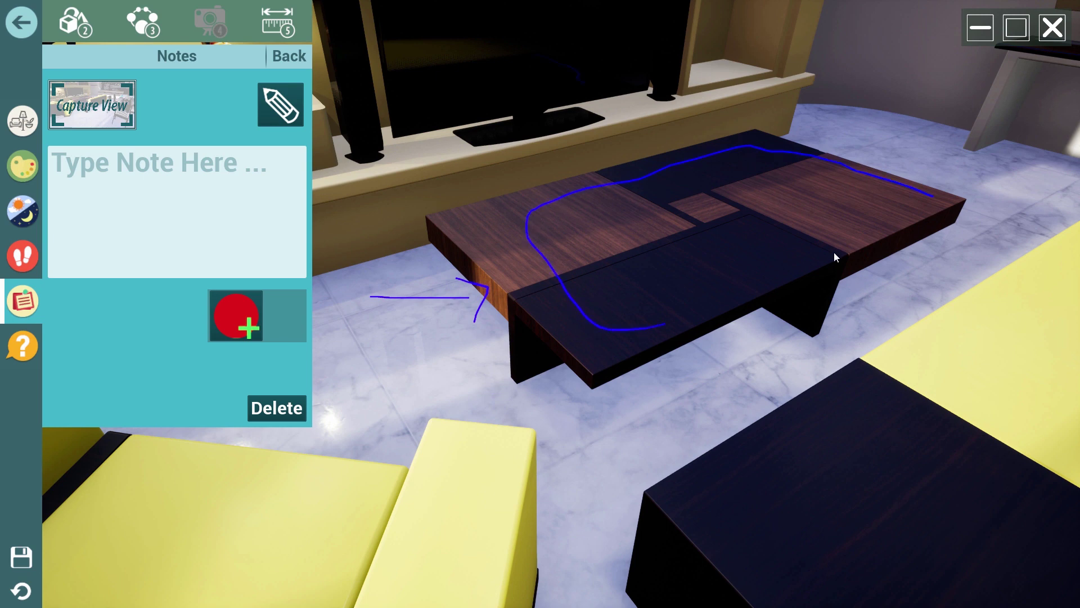
drag(834, 254, 911, 204)
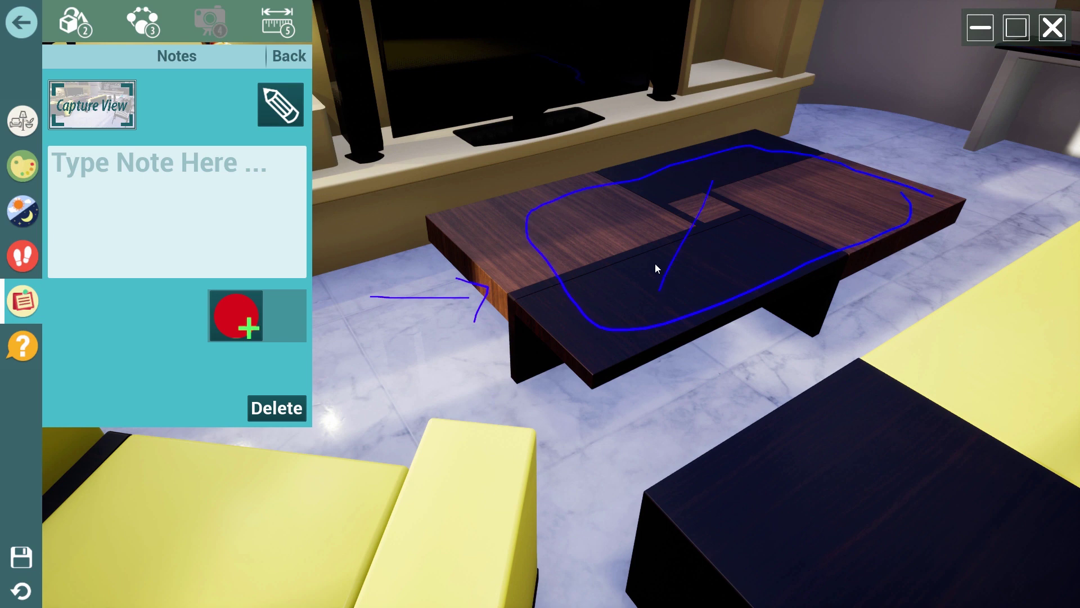
drag(784, 241, 643, 225)
Write "replace with a smaller table" as the text of the coffee table note.
click(105, 200)
text(replace with a)
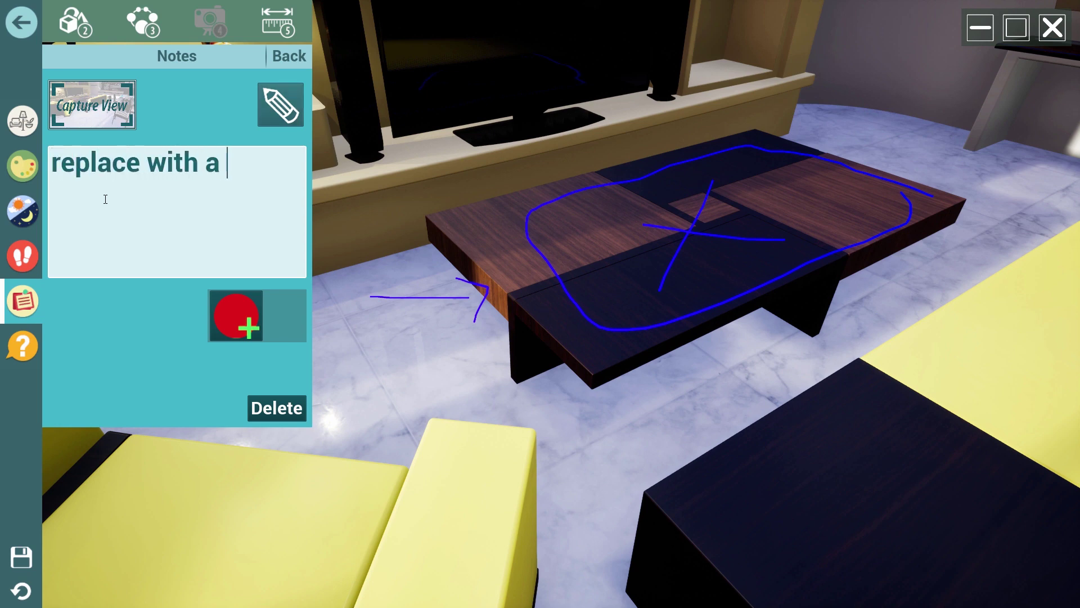
text(ler table)
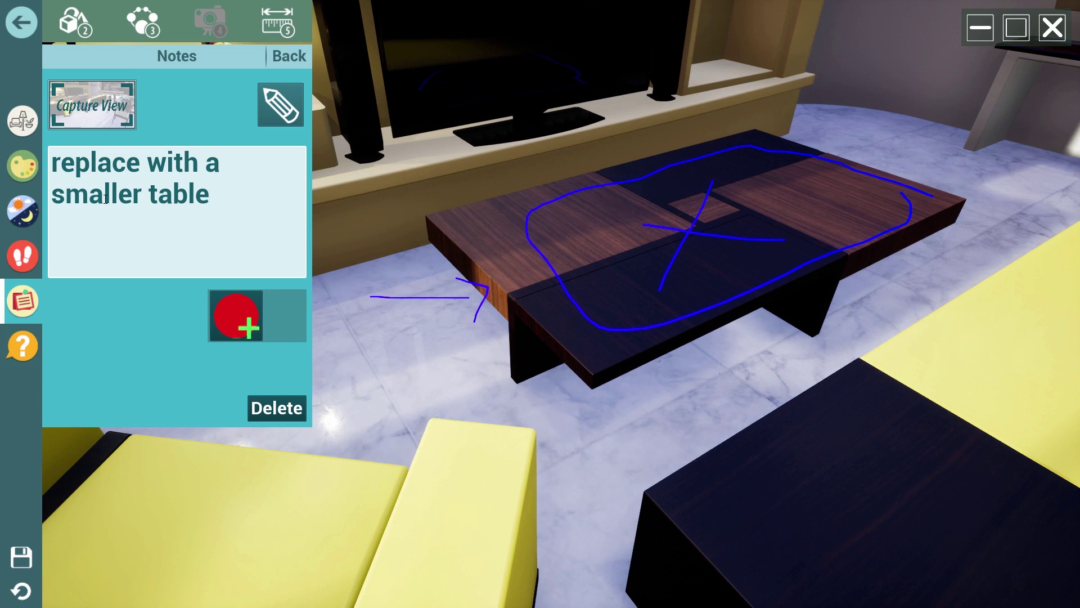